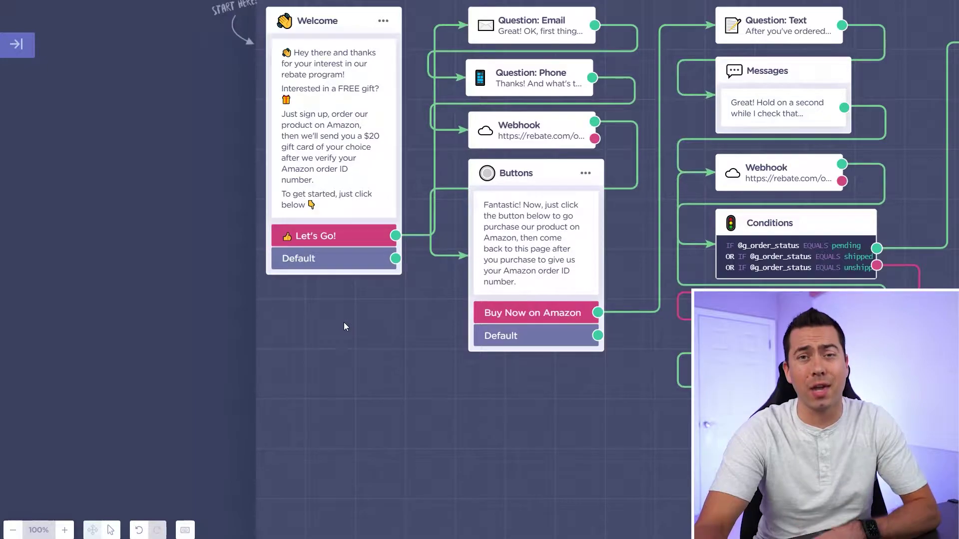
- Review the Welcome block's message text, its Let's Go! button and the connection leading to the email question
mouse_move(320, 87)
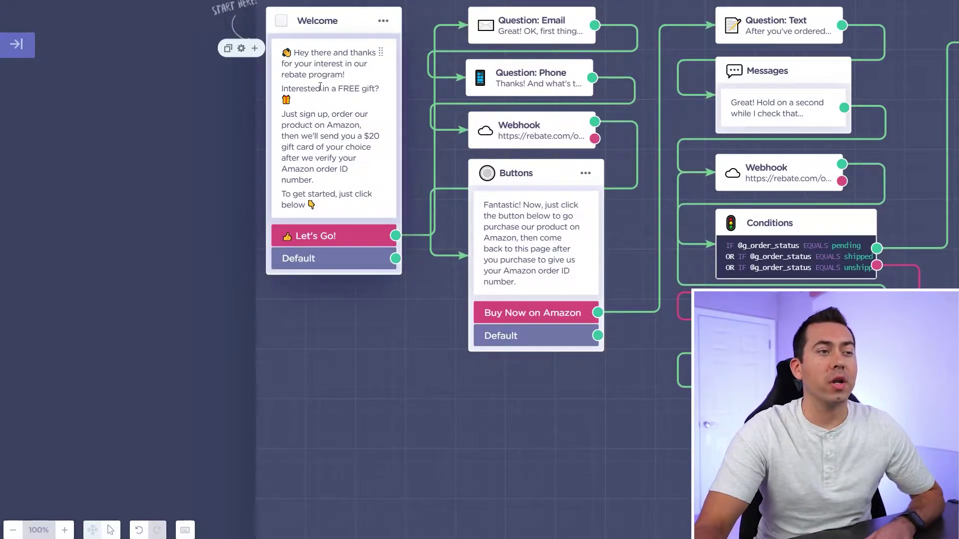
click(318, 61)
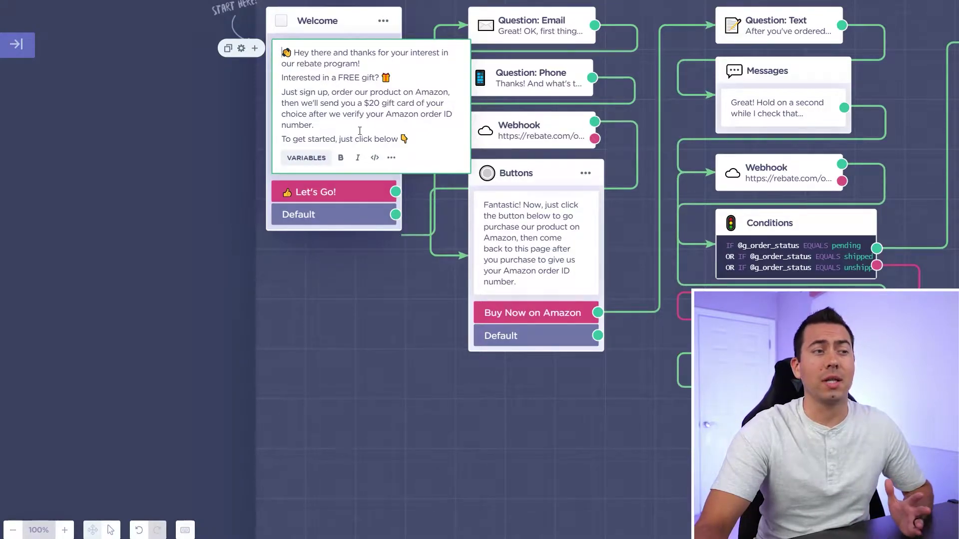
click(369, 192)
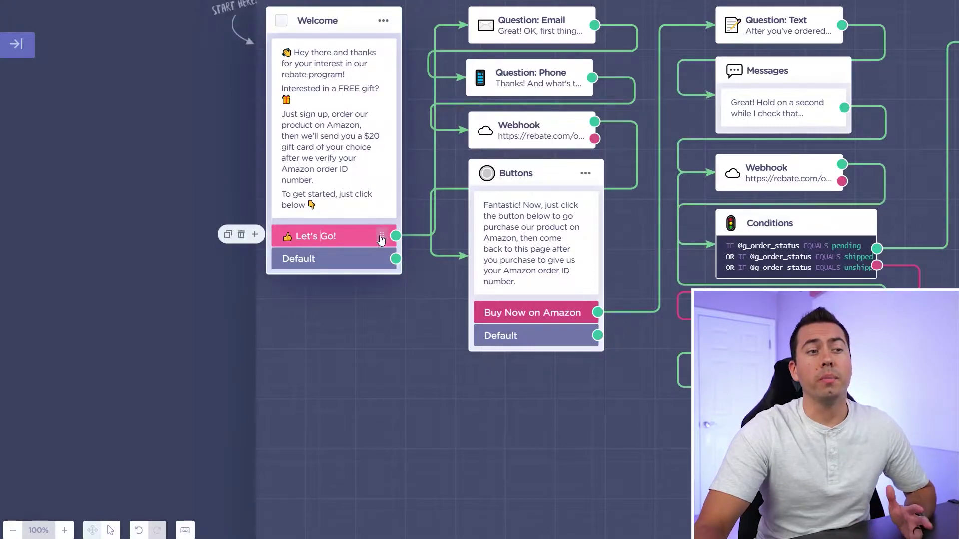
mouse_move(433, 229)
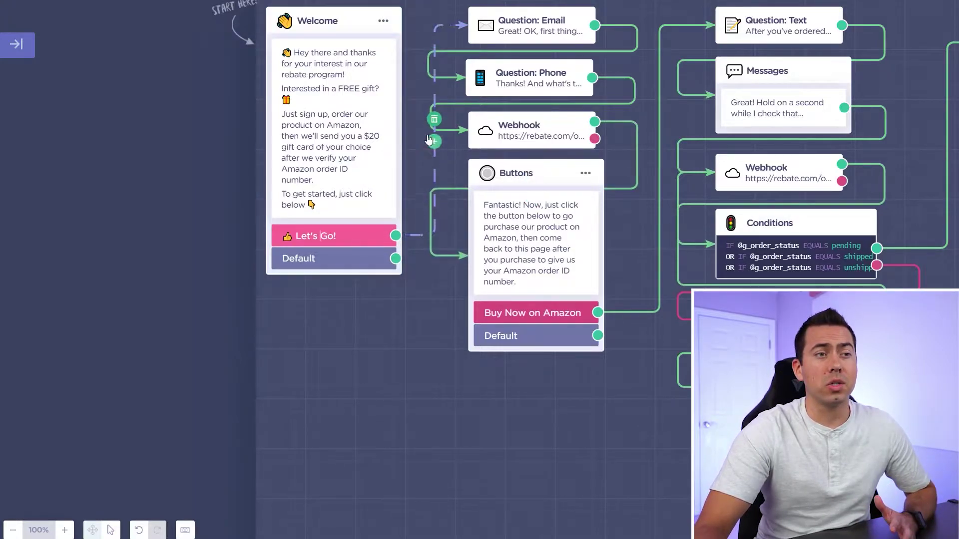
- Inspect the Email and Phone question blocks, checking their question texts and the variables that save the answers
click(533, 29)
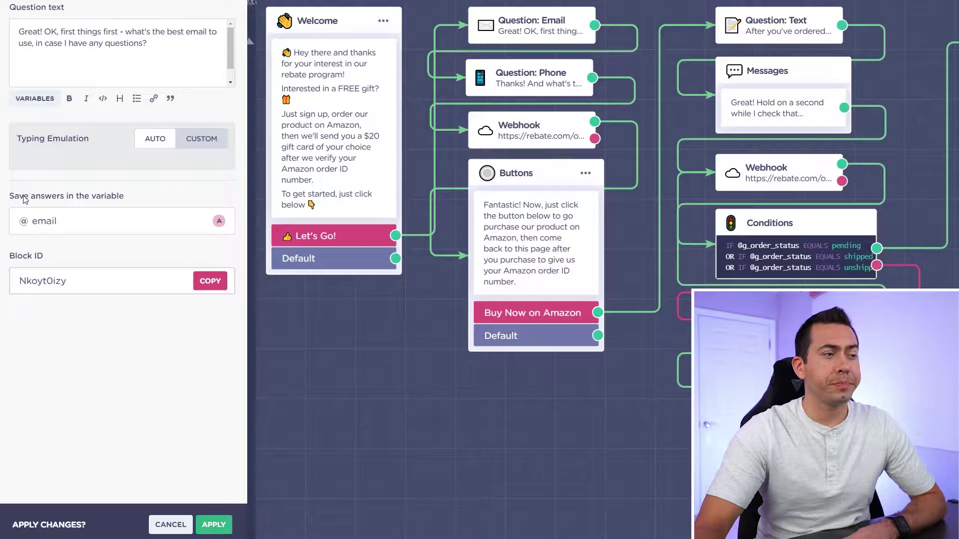
drag(24, 199, 123, 199)
click(124, 198)
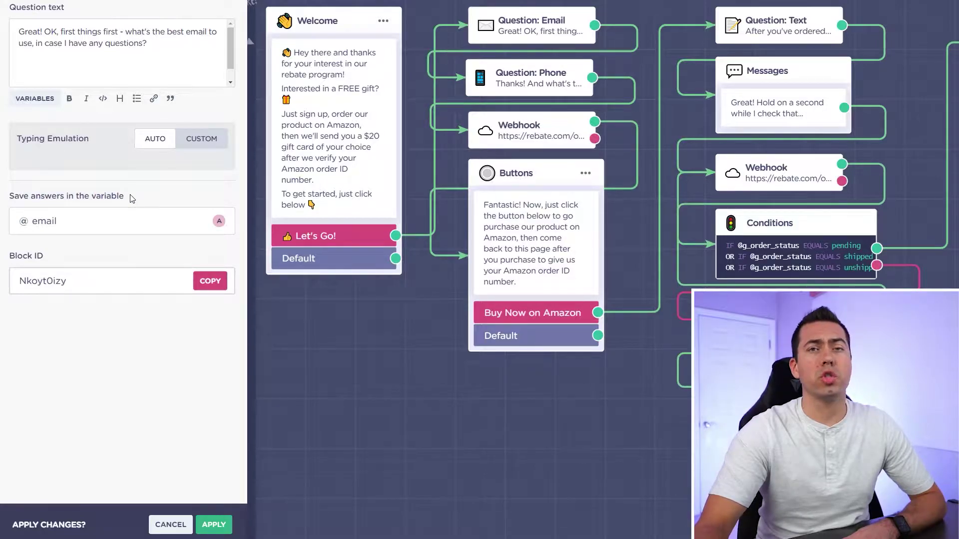
click(545, 77)
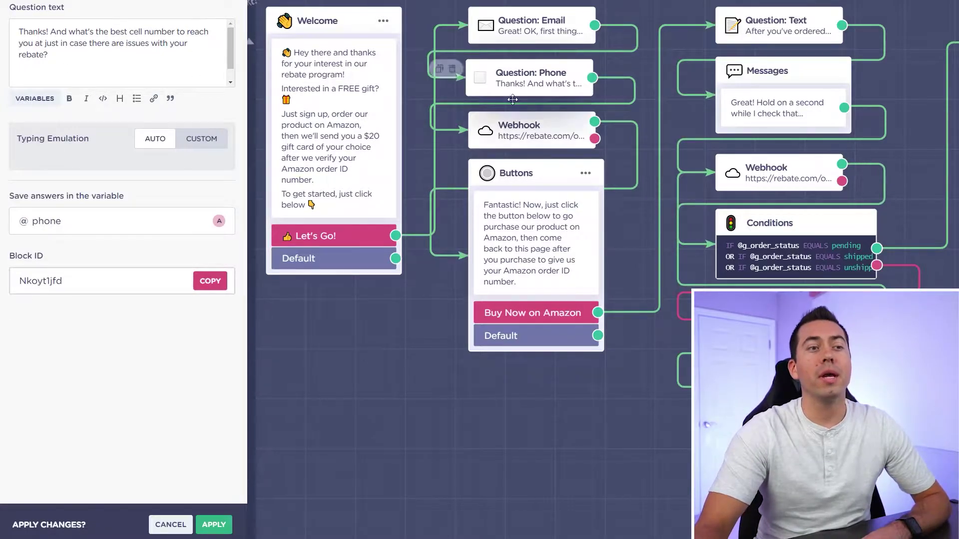
- Examine the request URL, method and JSON body of the webhook after the phone question, and close its settings without applying changes
click(561, 130)
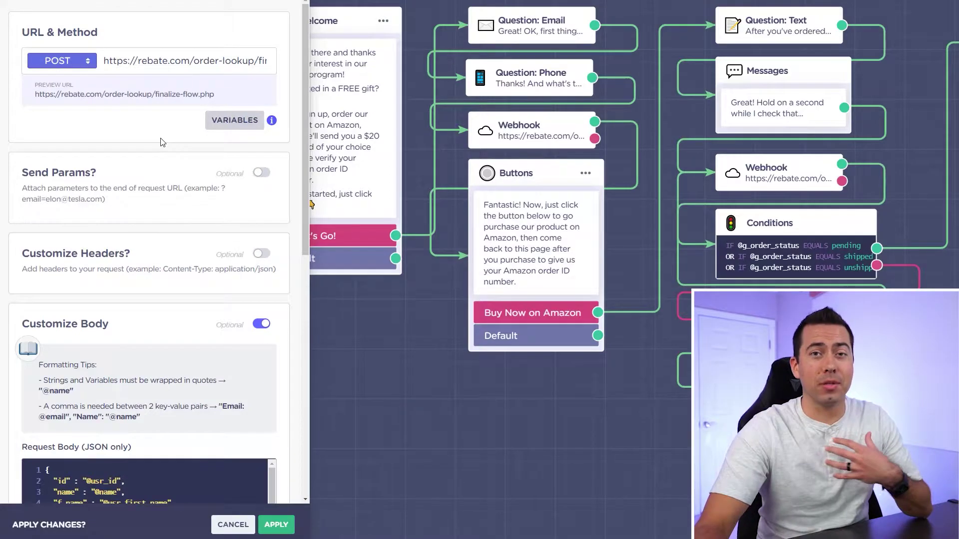
scroll(160, 110, down, 3)
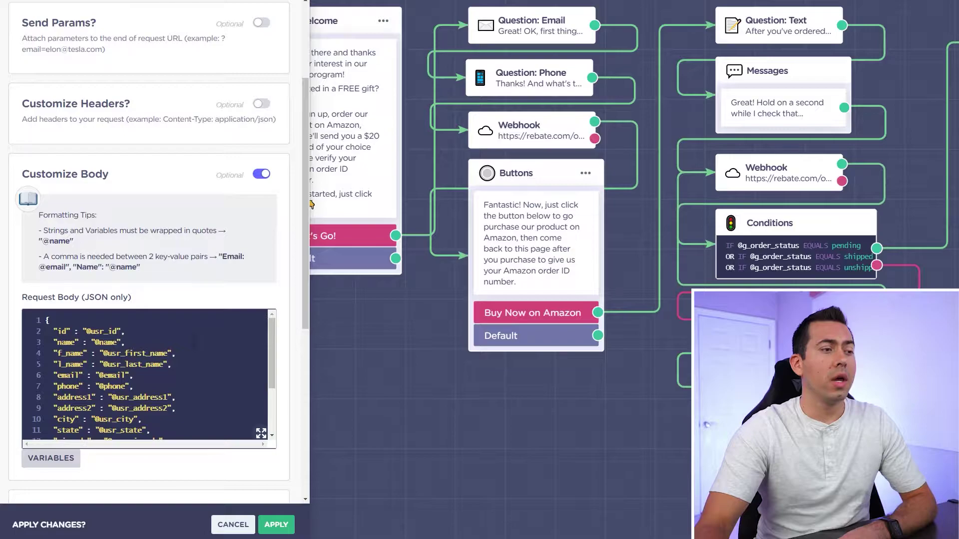
scroll(196, 328, down, 2)
scroll(197, 324, up, 2)
scroll(162, 171, up, 4)
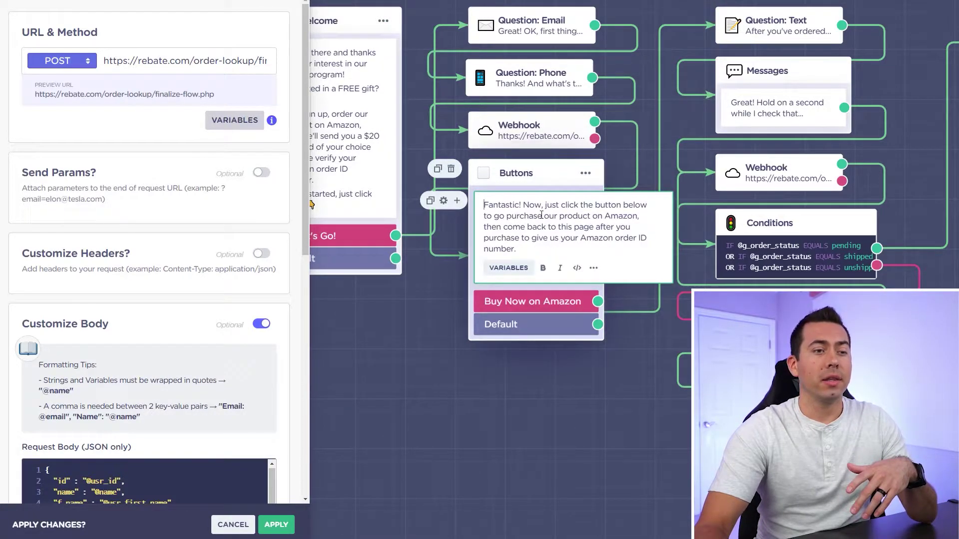
click(230, 532)
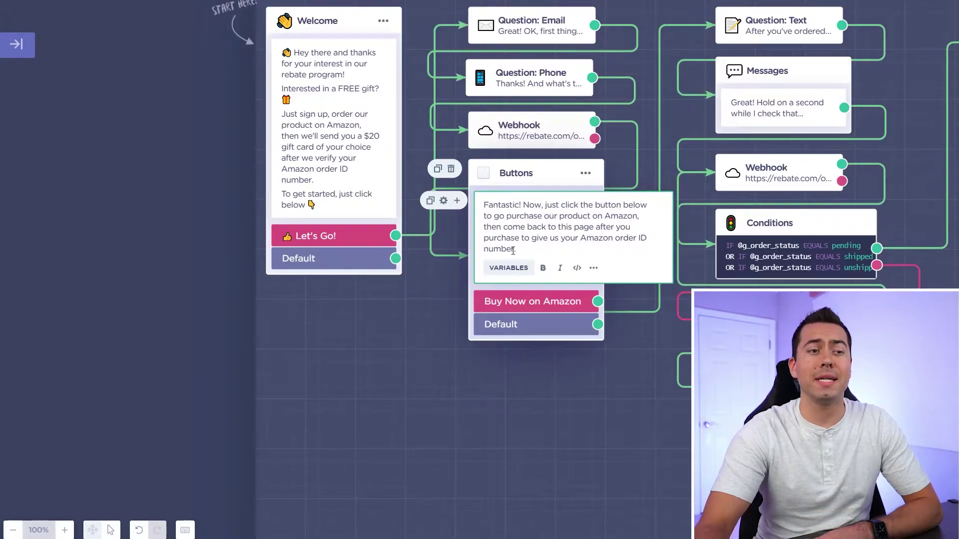
- Inspect the Buy Now on Amazon button and open the advanced settings of its Buttons block
click(547, 306)
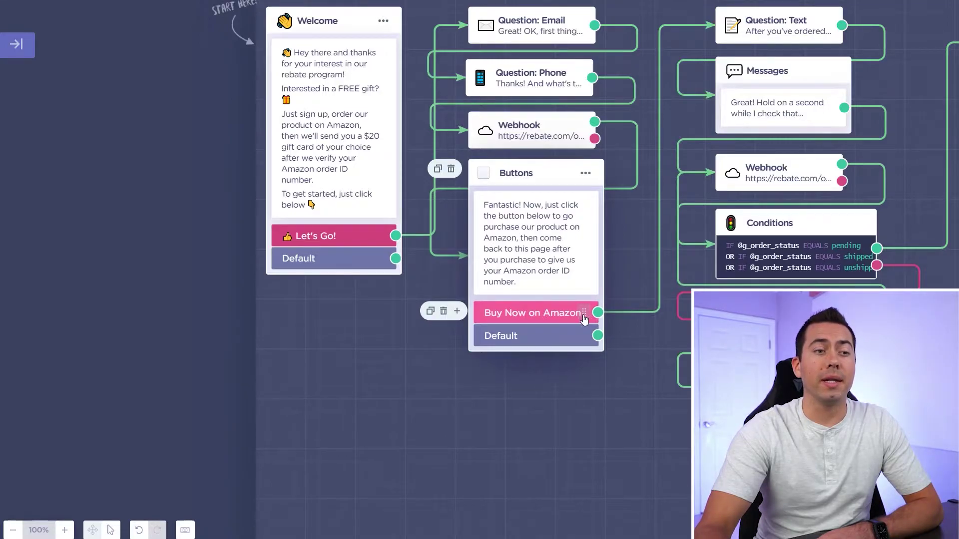
click(585, 176)
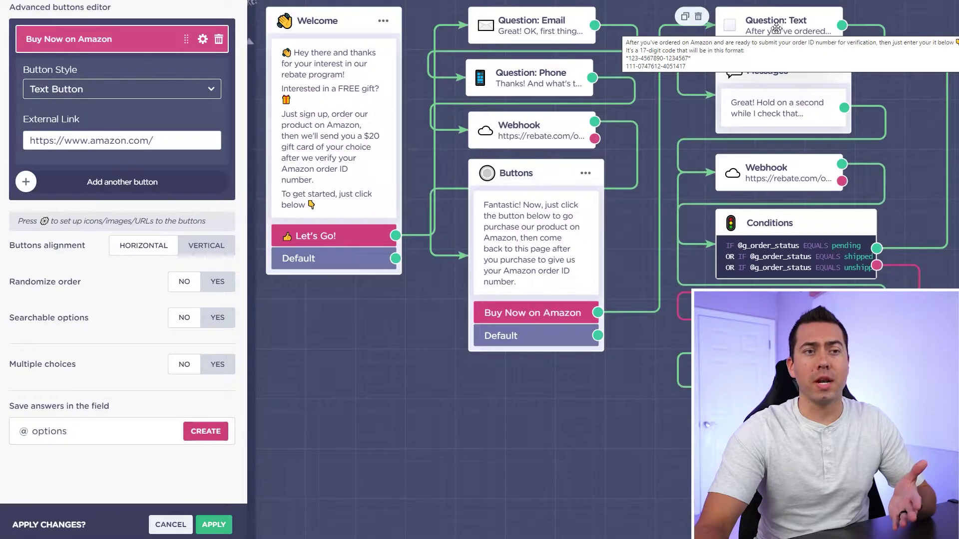
- Examine the order ID text question, including its full question text, the code format and the variable that saves the answer
click(776, 27)
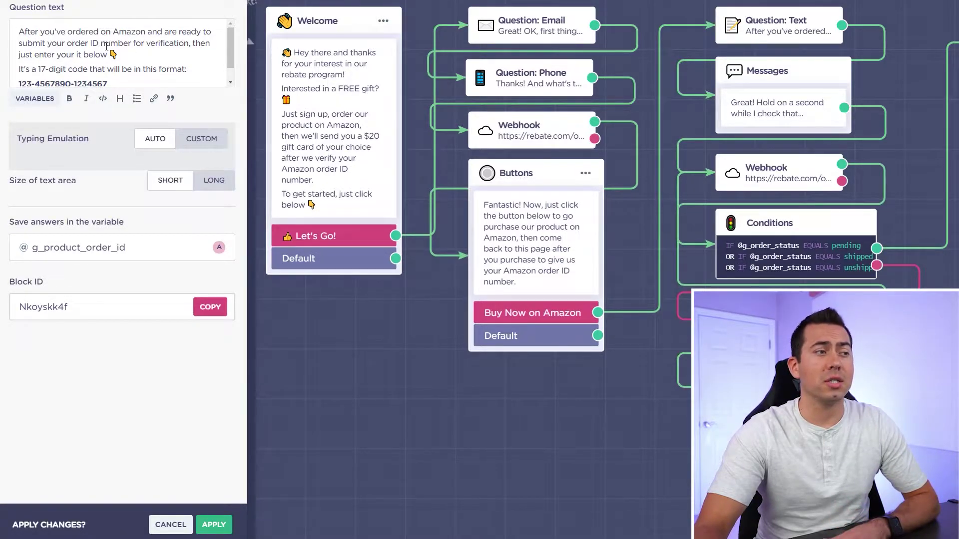
scroll(107, 46, down, 1)
scroll(68, 60, up, 2)
scroll(60, 84, down, 2)
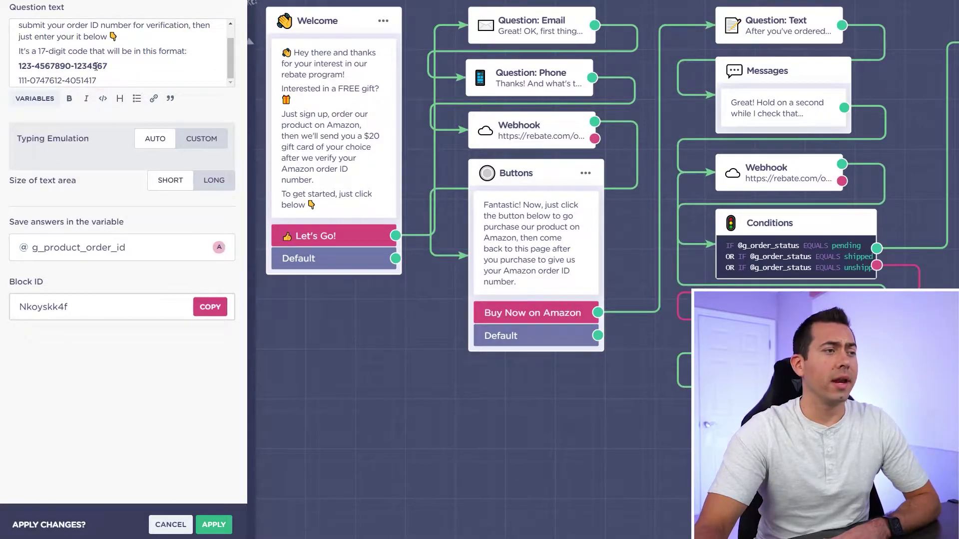
drag(36, 65, 19, 50)
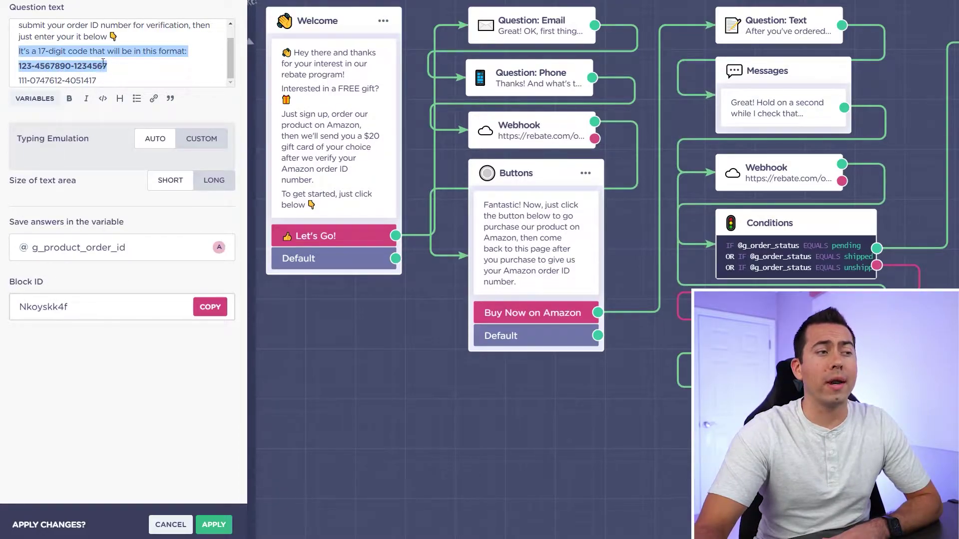
click(127, 63)
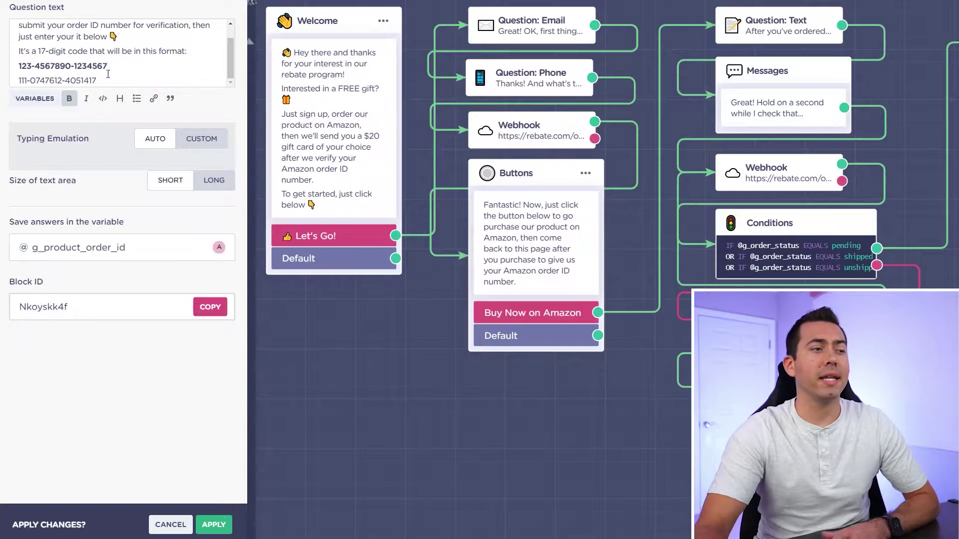
drag(13, 222, 124, 222)
click(39, 250)
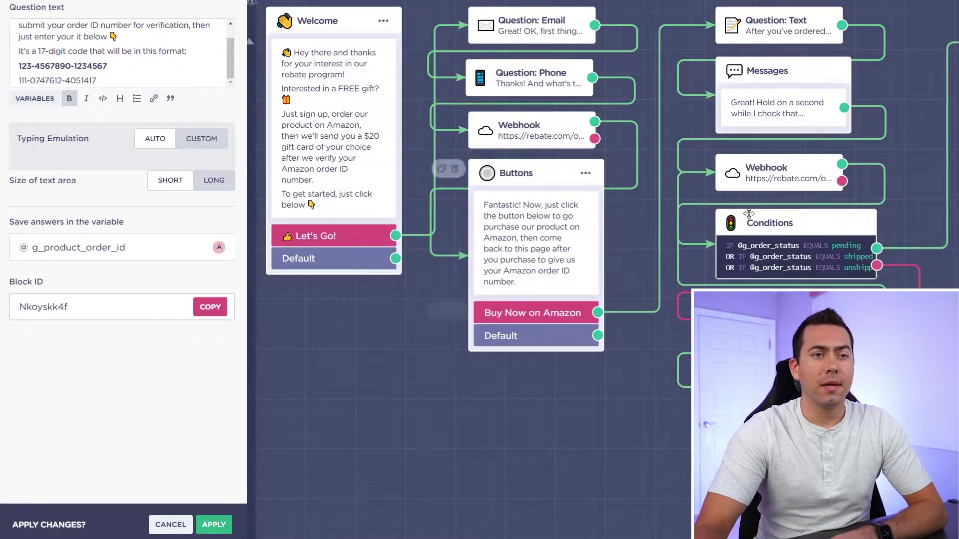
- Read the message shown while the order is checked, and close the order ID question's settings without applying changes
mouse_move(790, 72)
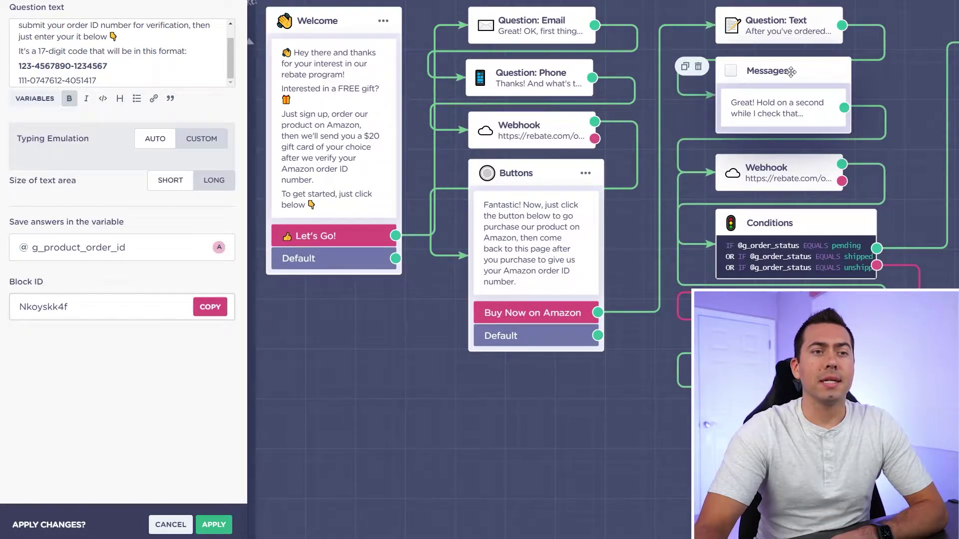
click(783, 114)
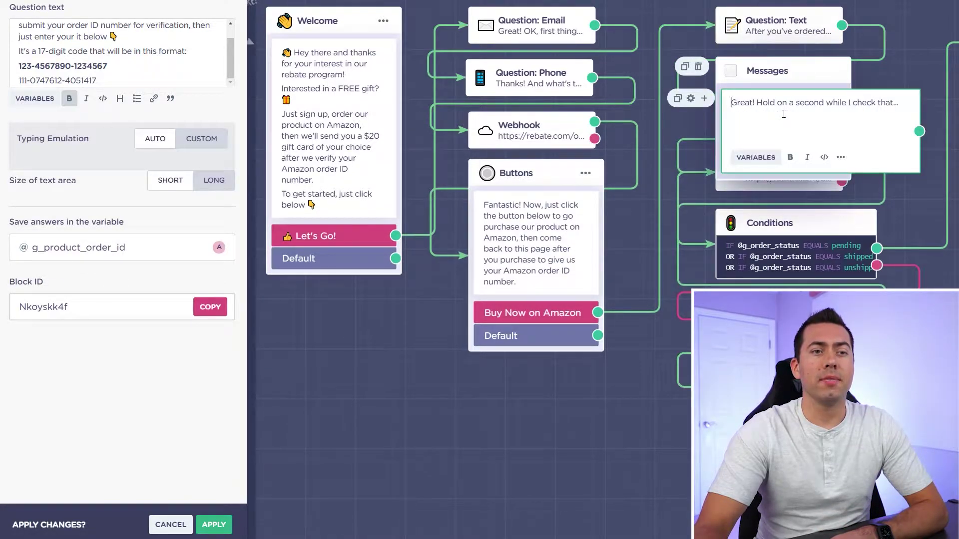
click(170, 524)
click(760, 107)
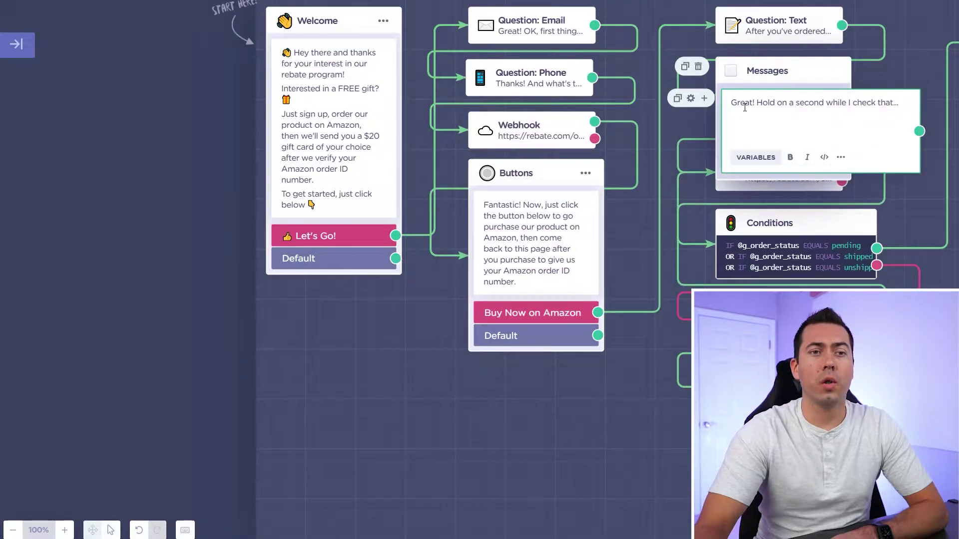
click(915, 70)
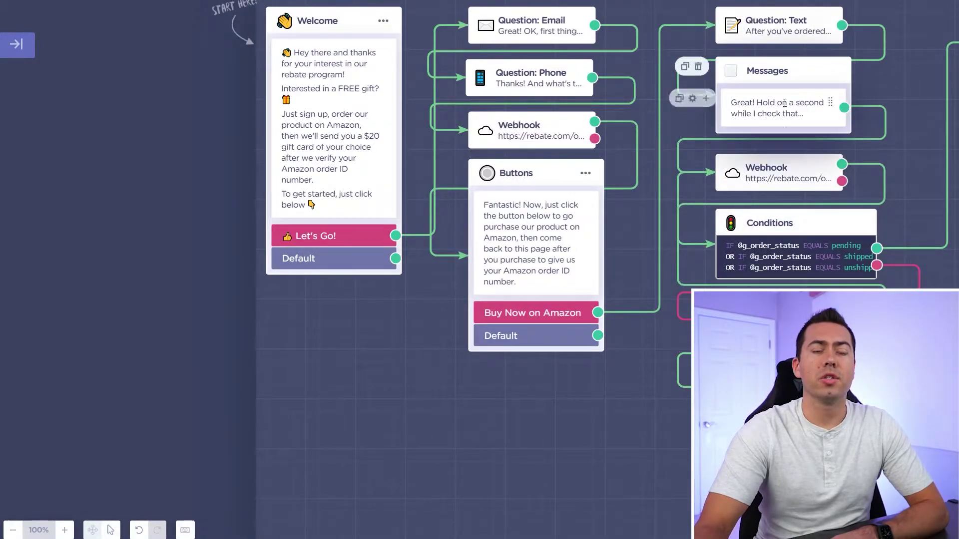
- Examine the order-lookup webhook's settings, including its URL, method and the JSON request body with order ID and ASIN
click(794, 172)
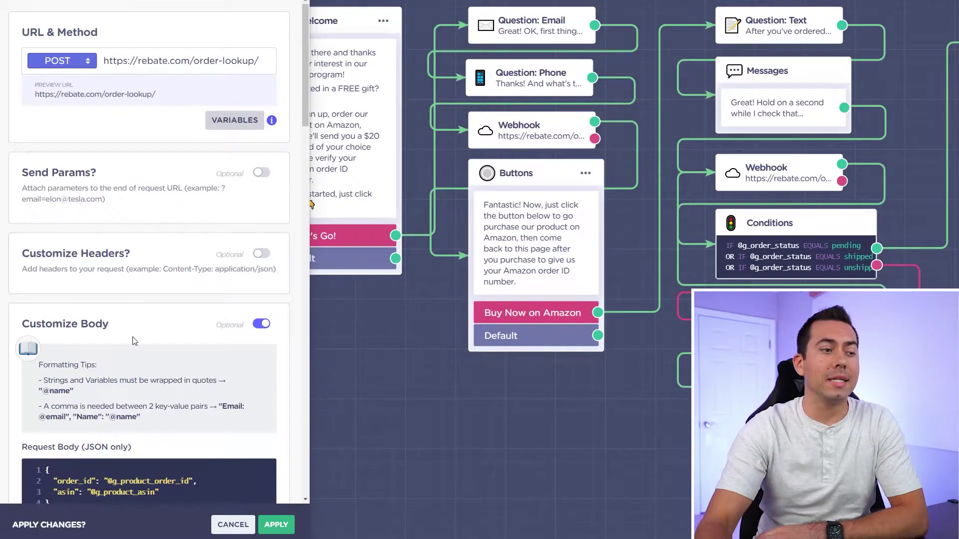
scroll(150, 349, down, 2)
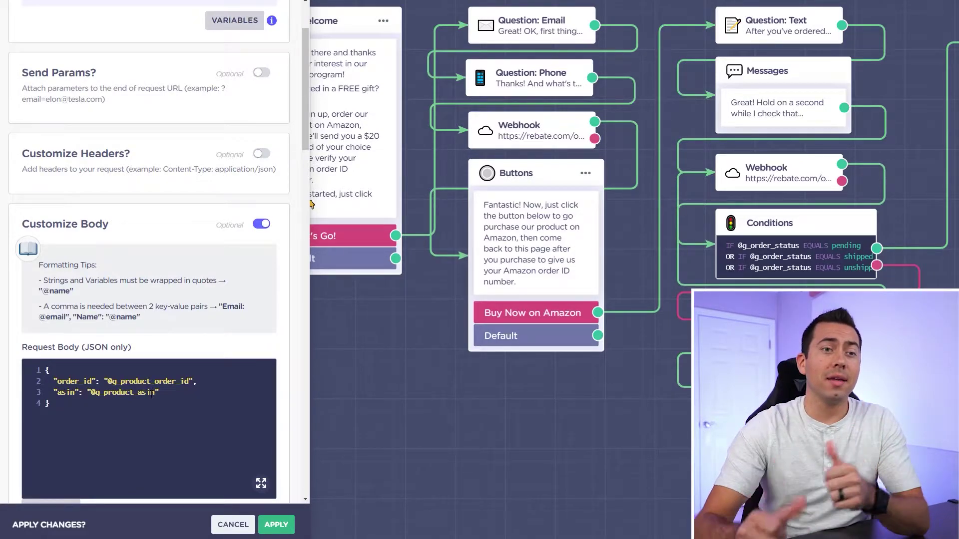
scroll(175, 339, down, 1)
scroll(184, 300, up, 1)
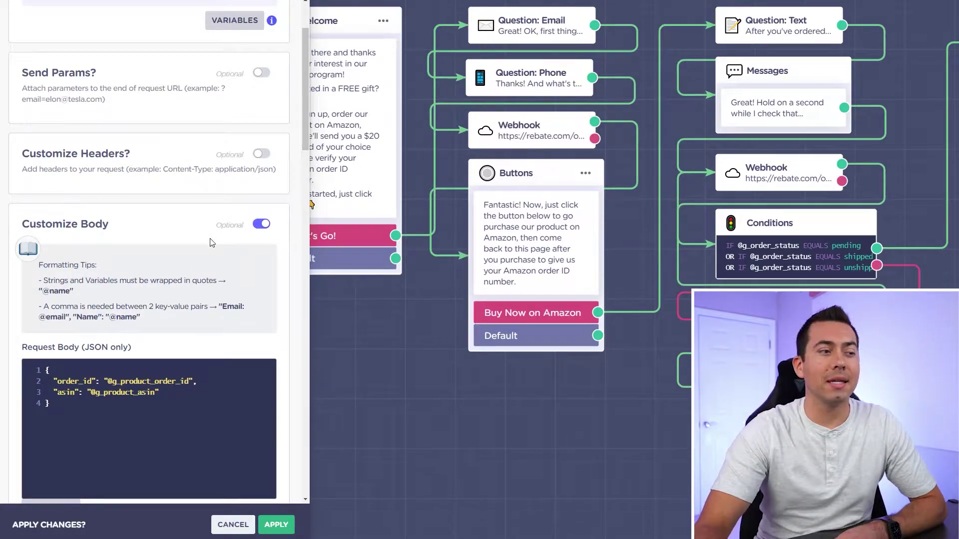
scroll(215, 235, down, 2)
scroll(215, 233, down, 1)
scroll(217, 217, up, 2)
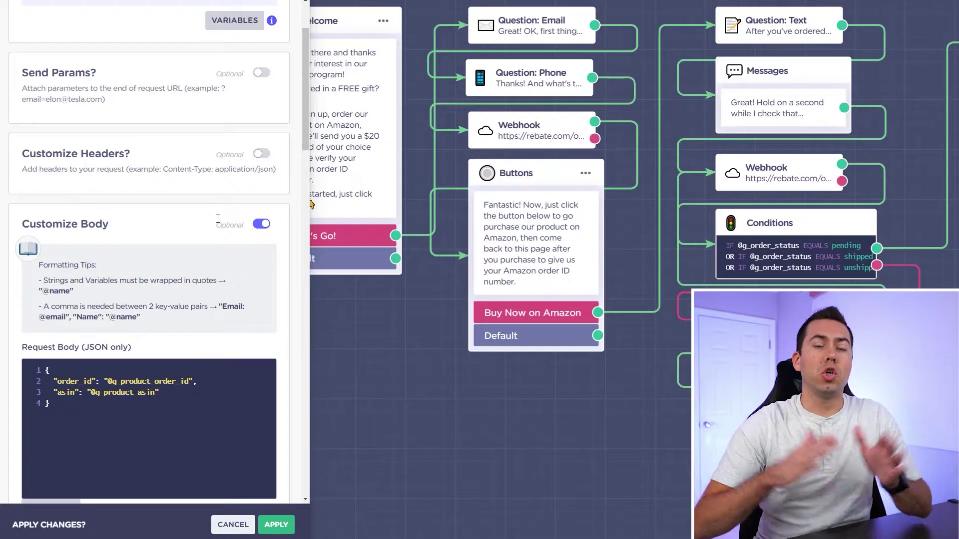
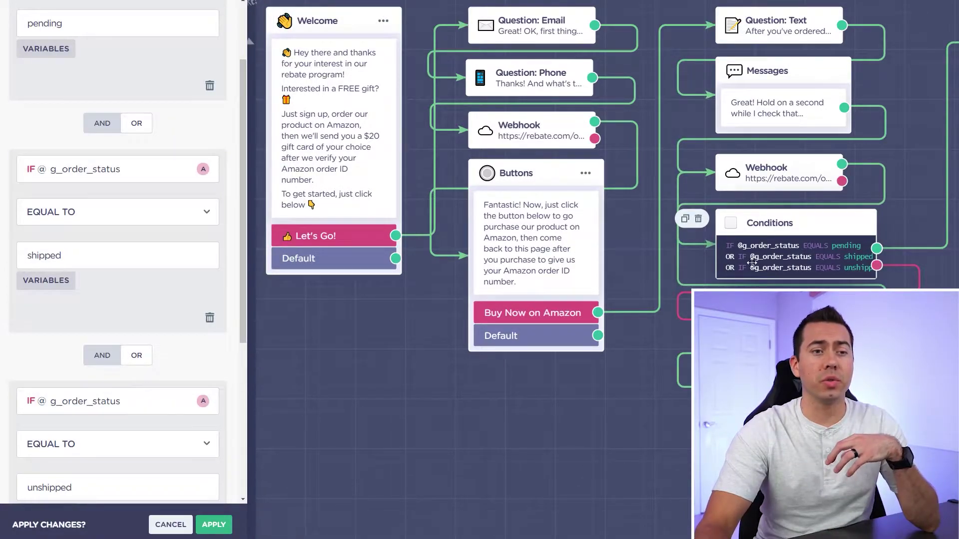
- Review the Conditions block's order status rules and the branch followed when none of them match
scroll(140, 235, up, 2)
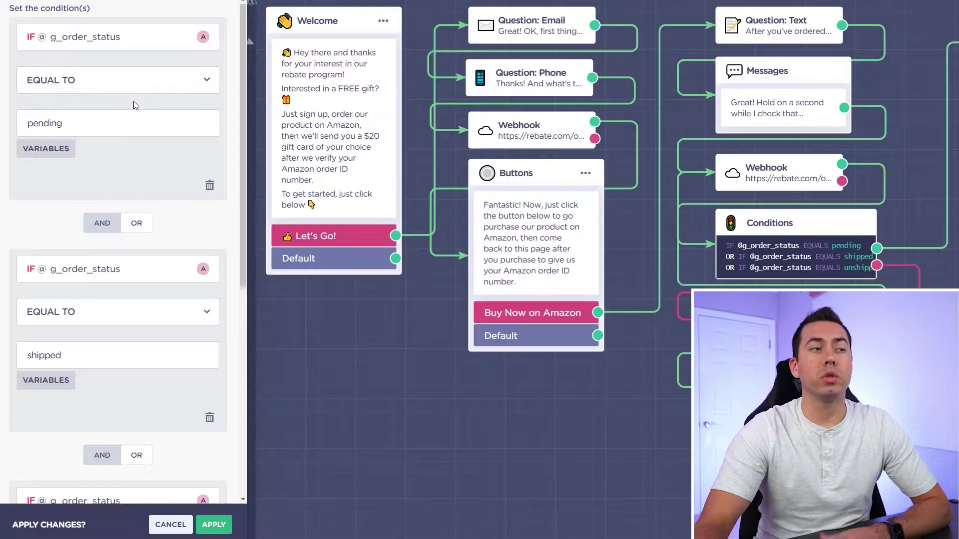
scroll(181, 221, down, 1)
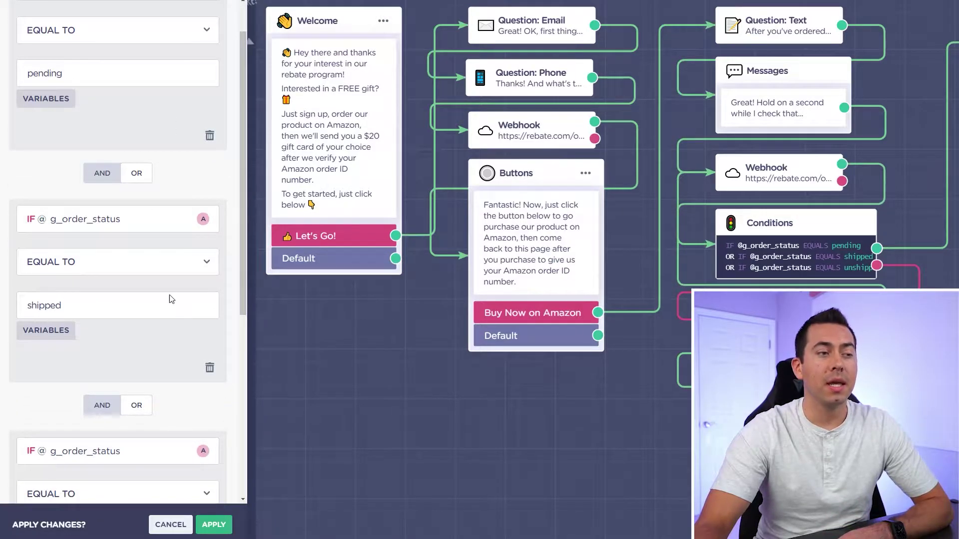
scroll(170, 294, down, 1)
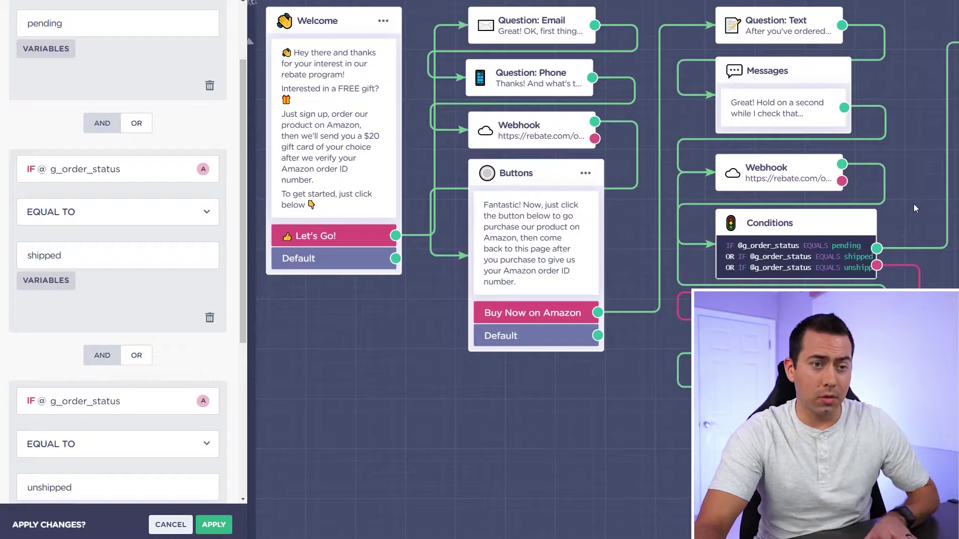
drag(916, 194, 575, 232)
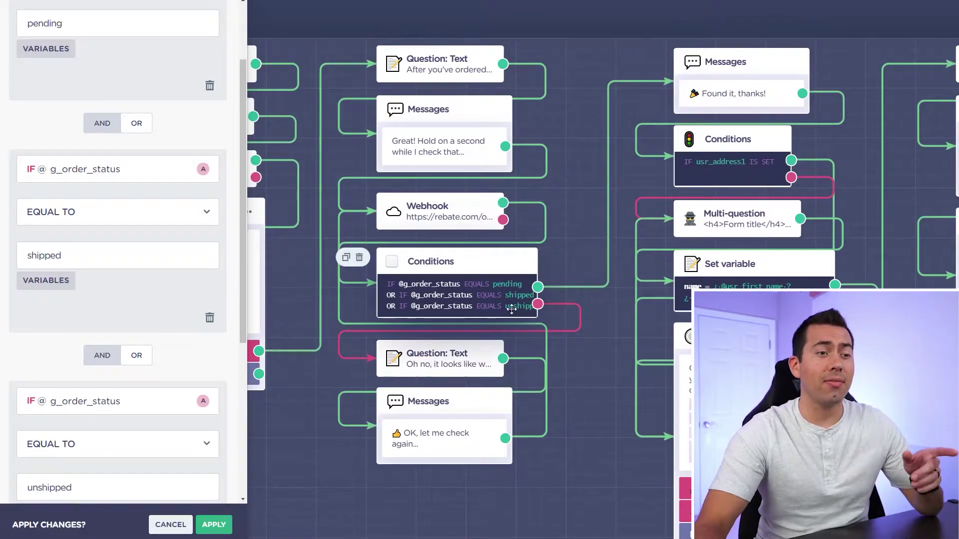
scroll(147, 236, down, 4)
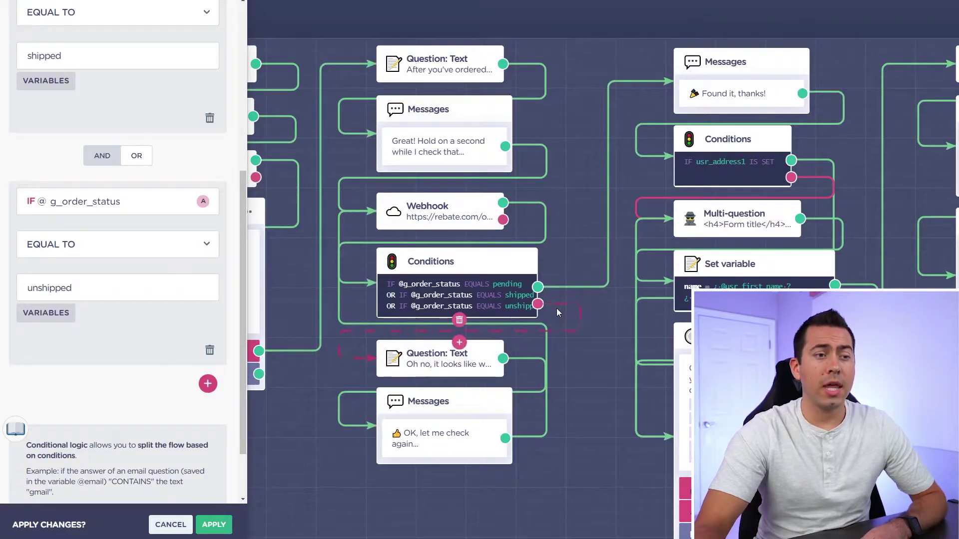
mouse_move(552, 309)
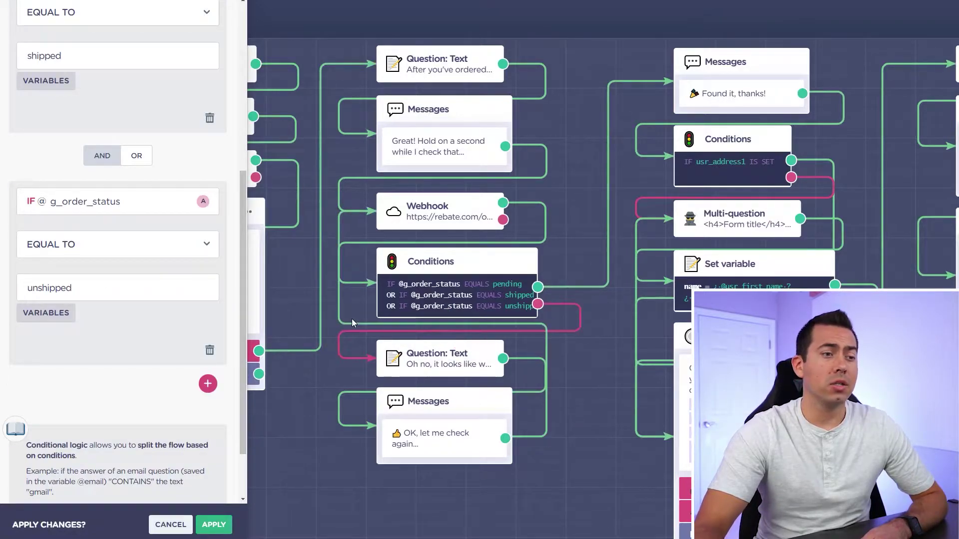
- Open the text question on the unmatched branch and read its request to send the order ID again
click(453, 365)
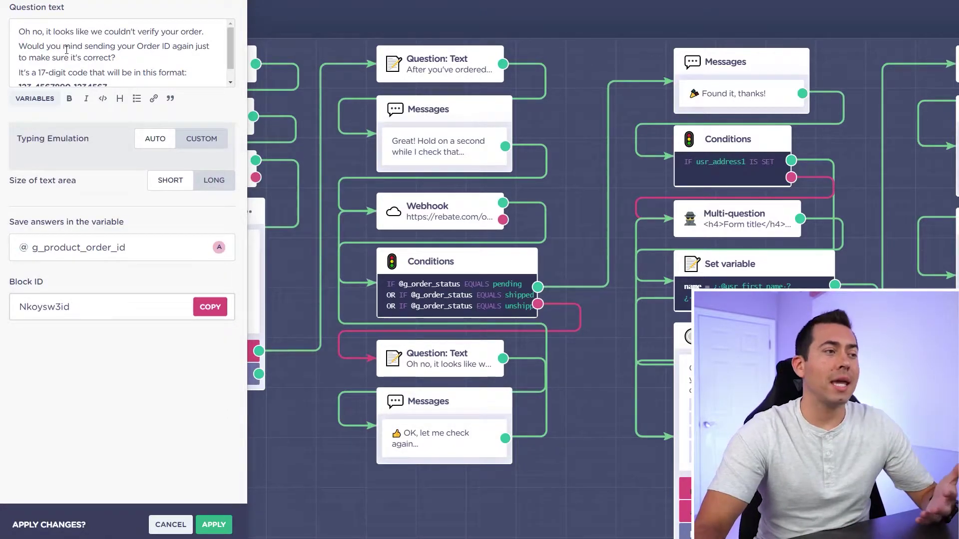
scroll(66, 49, down, 2)
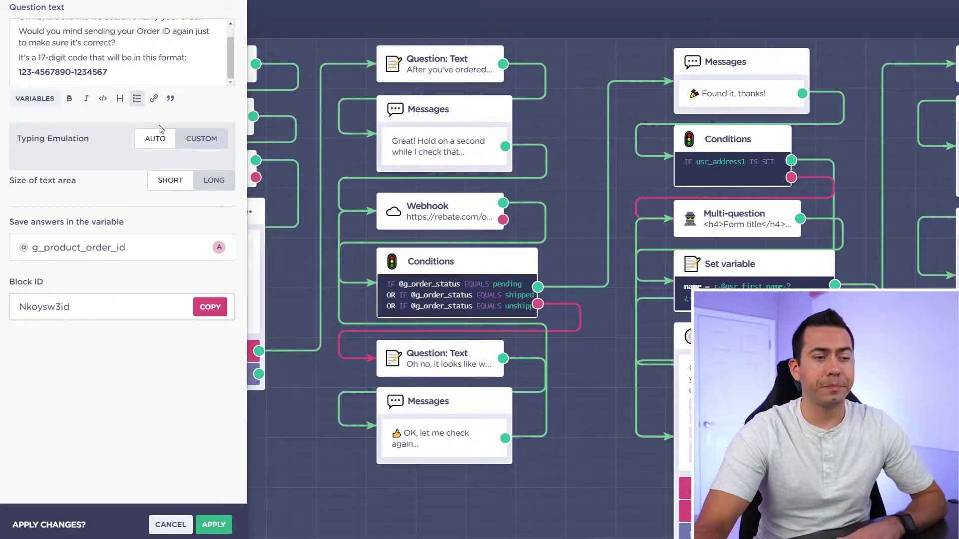
- Open the Conditions block that checks whether usr_address1 is set, and trace its branches to the address confirmation and the shipping form
mouse_move(440, 435)
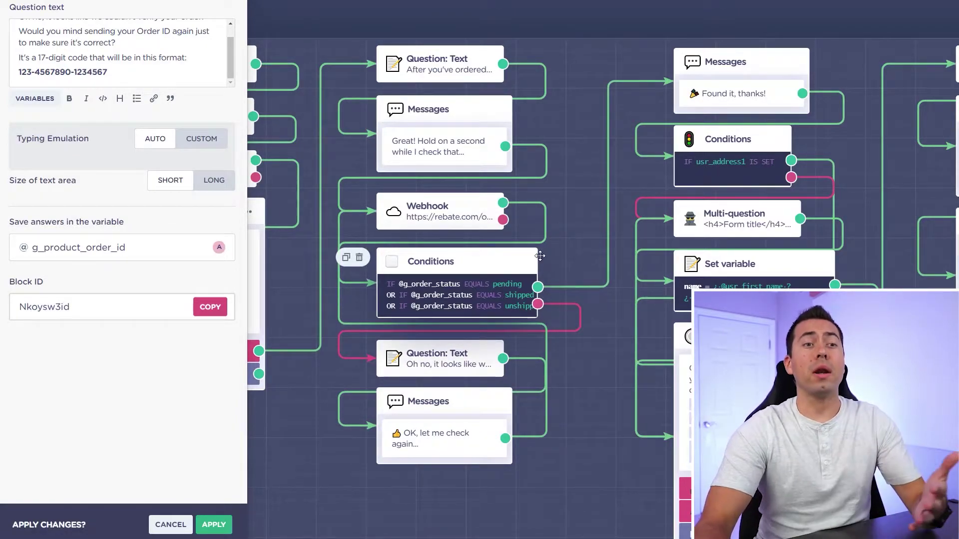
click(735, 140)
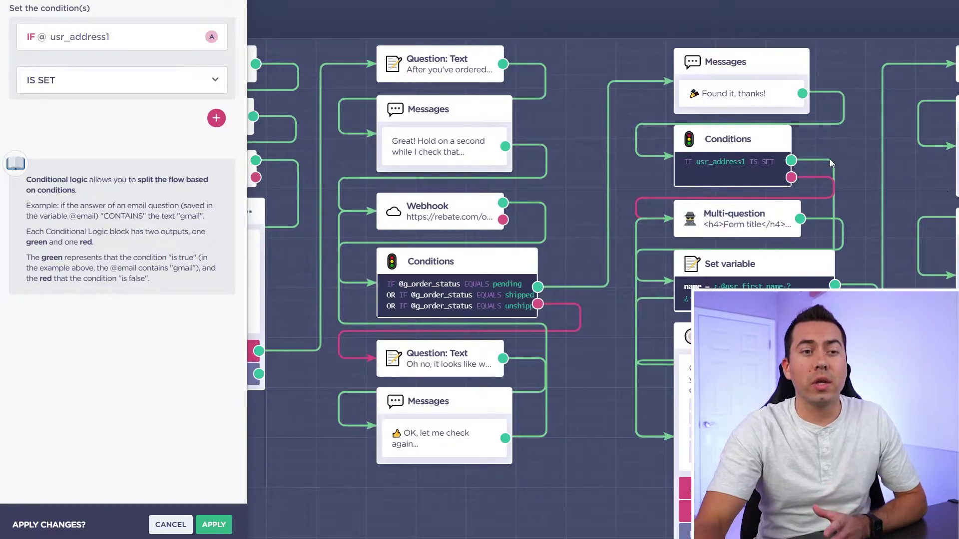
mouse_move(832, 176)
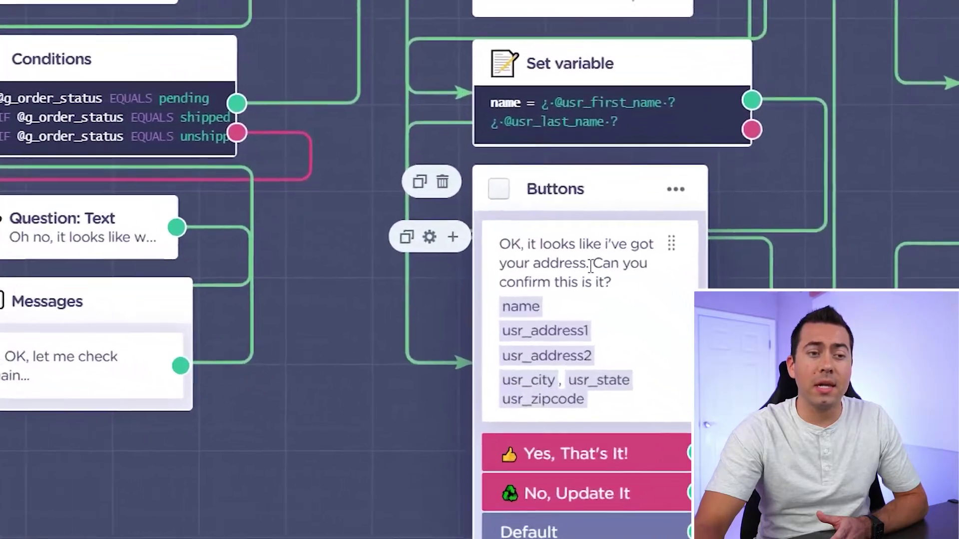
click(735, 381)
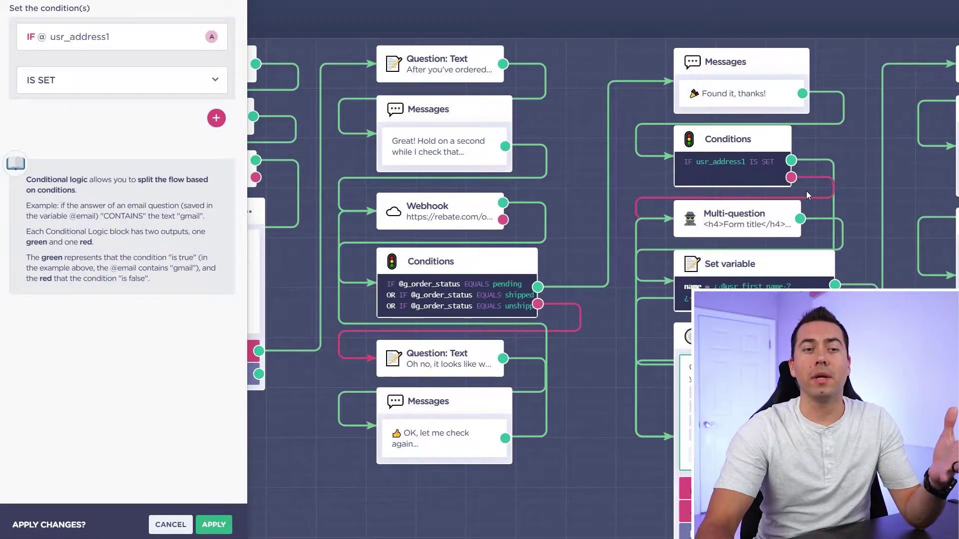
mouse_move(822, 185)
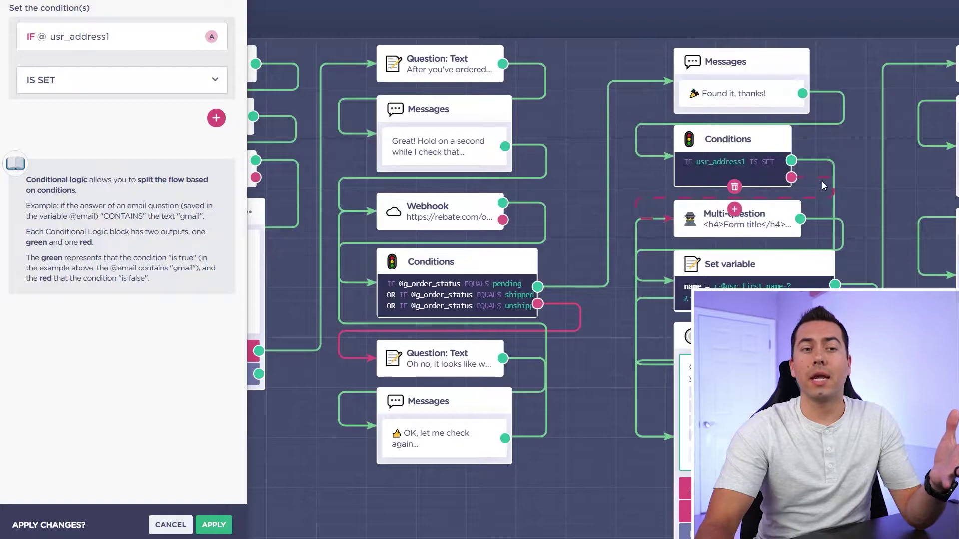
- Examine the Multi-question block's shipping message and its name and address fields, and close its settings without applying changes
click(768, 222)
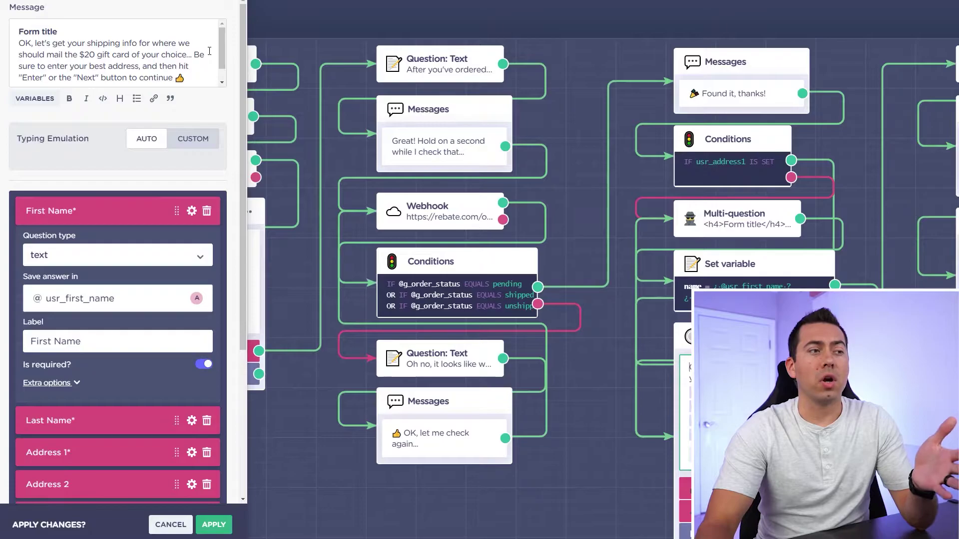
scroll(196, 52, down, 1)
scroll(158, 219, down, 1)
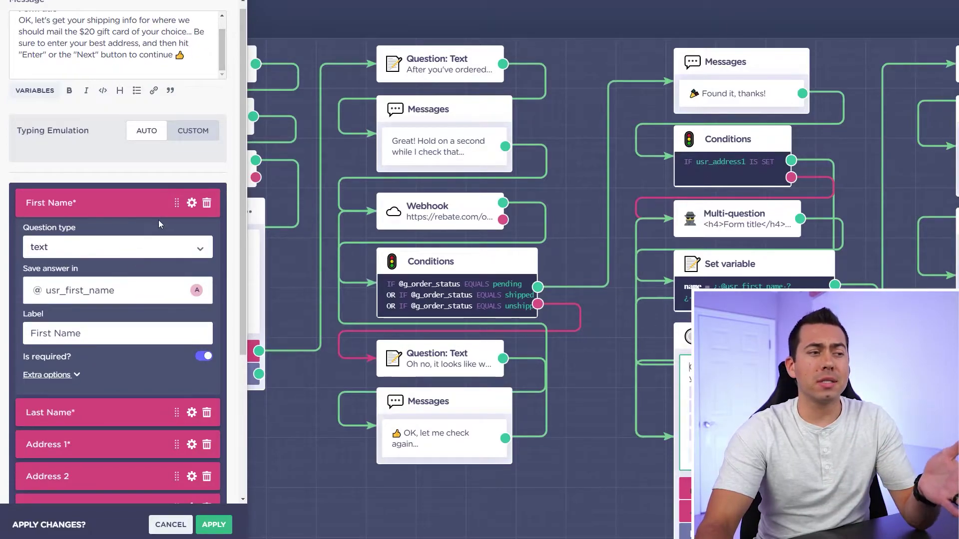
scroll(124, 200, down, 3)
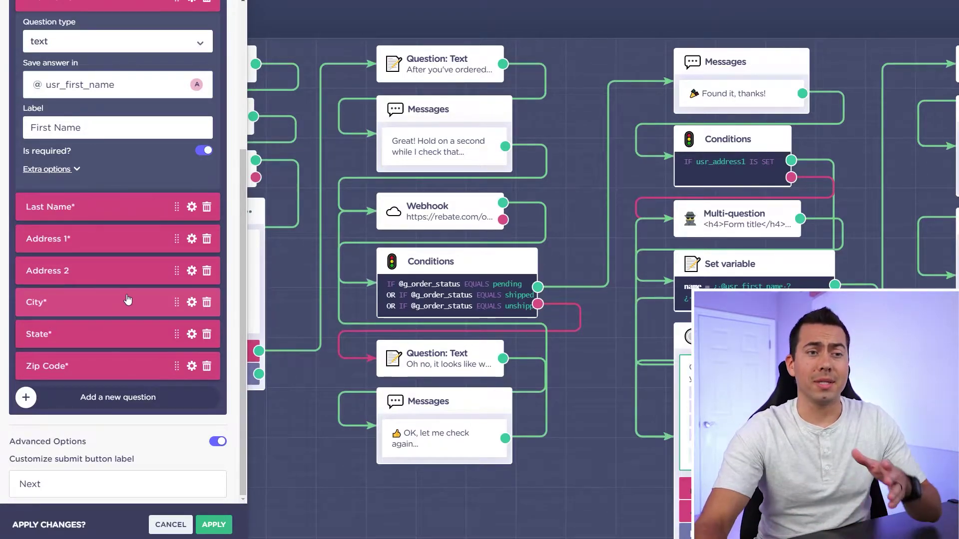
scroll(130, 285, up, 1)
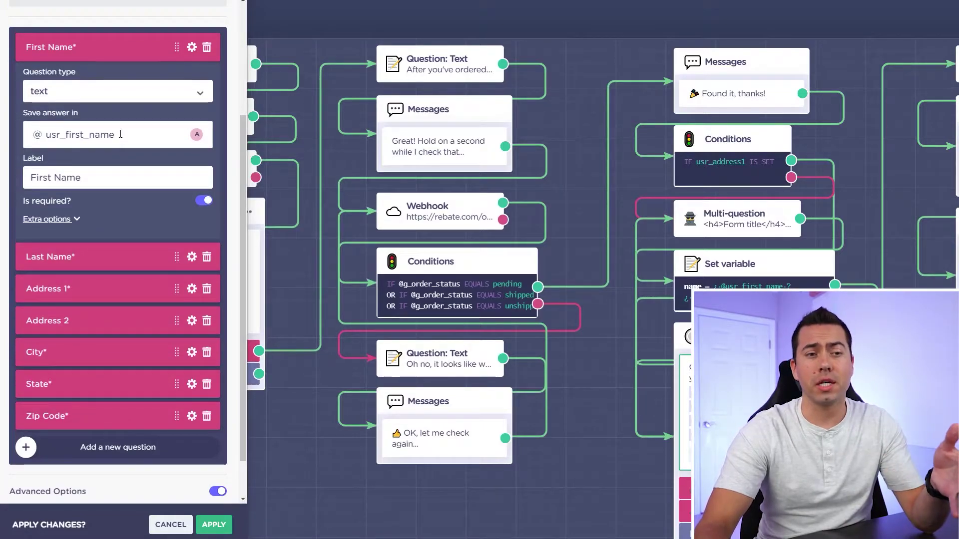
scroll(120, 135, down, 1)
scroll(121, 137, up, 1)
scroll(121, 137, up, 1)
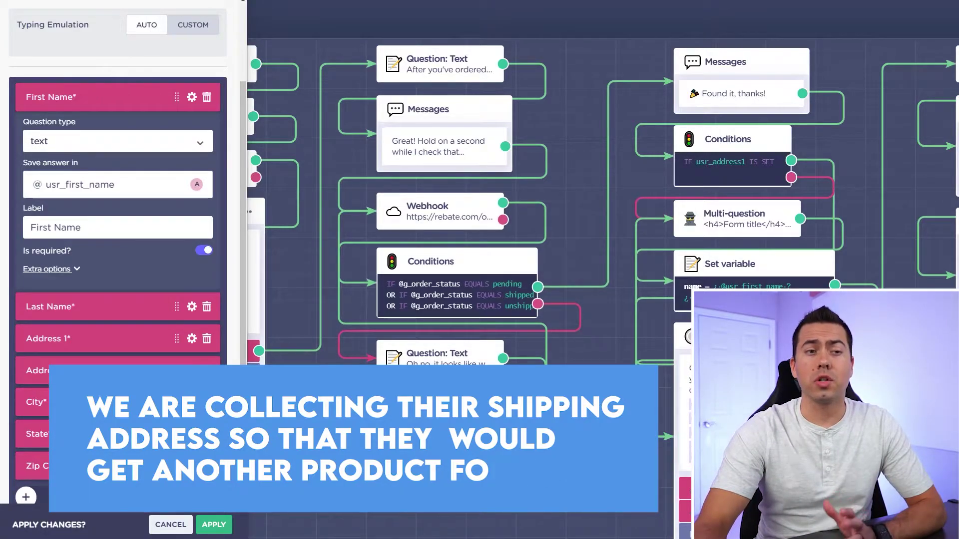
scroll(129, 218, up, 3)
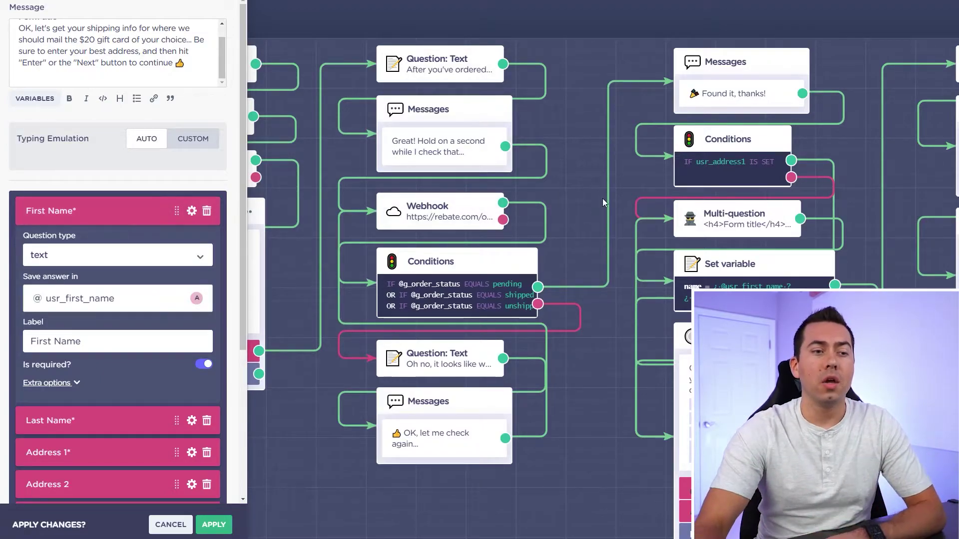
key(Escape)
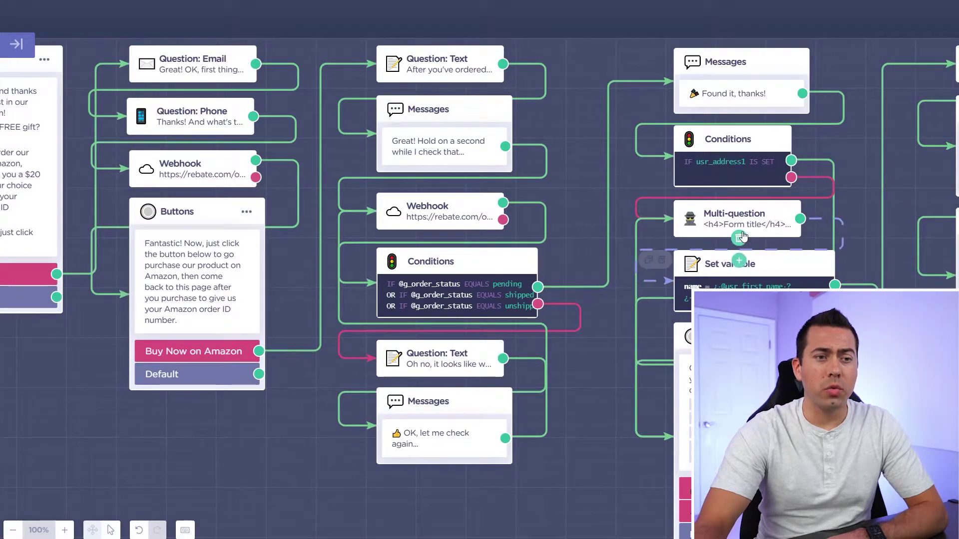
- Check how the Set variable block builds the name variable, and cancel out of its settings
click(768, 279)
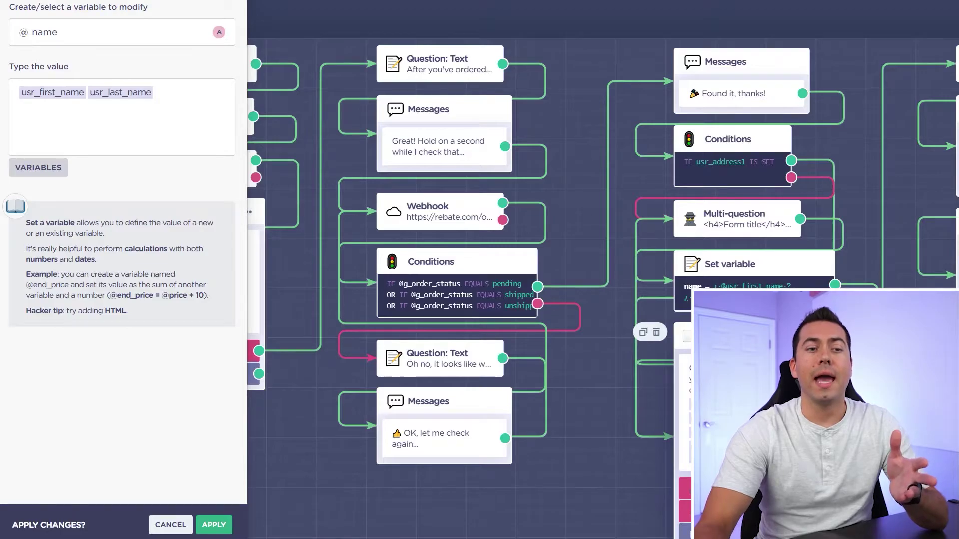
click(171, 524)
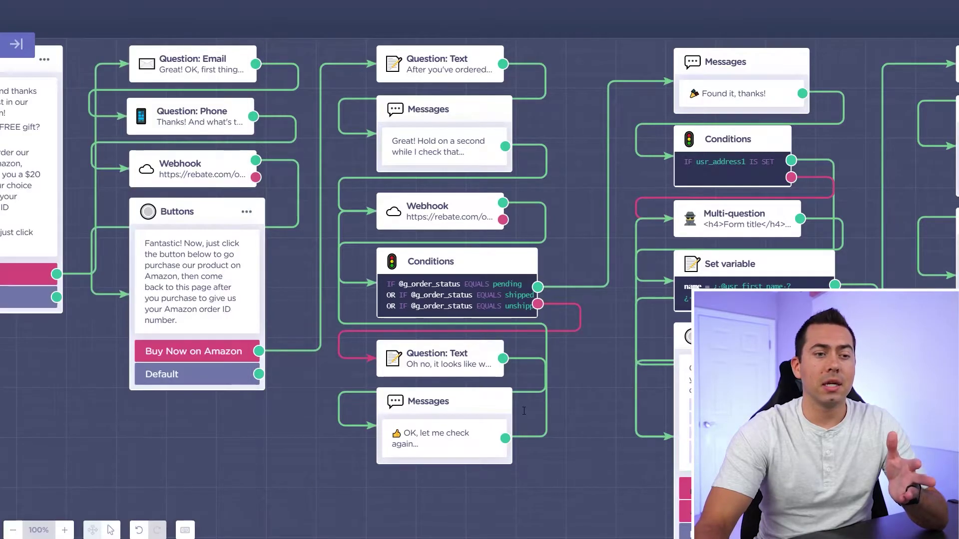
- Review the Buttons block's address confirmation message, its answer options and its incoming connections, leaving the text unedited
drag(630, 468, 497, 307)
click(591, 236)
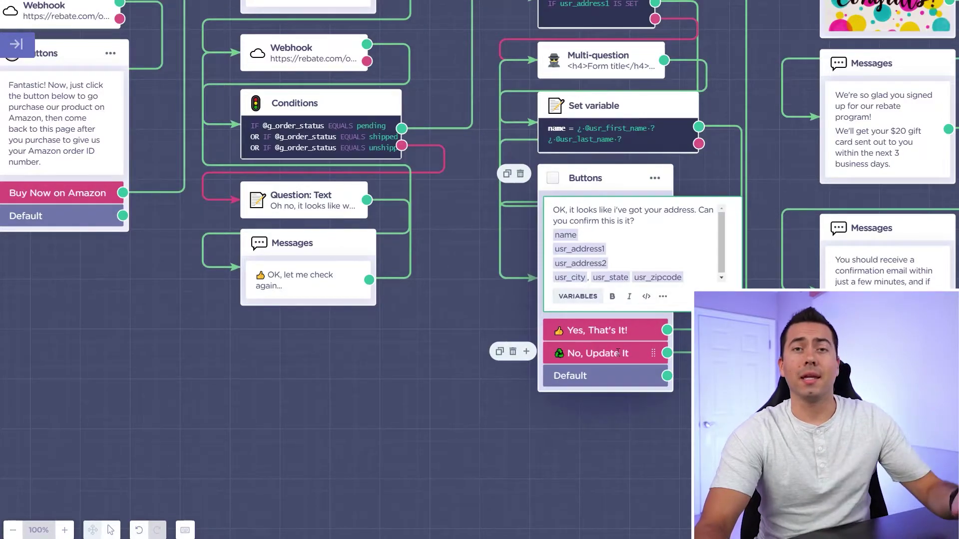
mouse_move(605, 206)
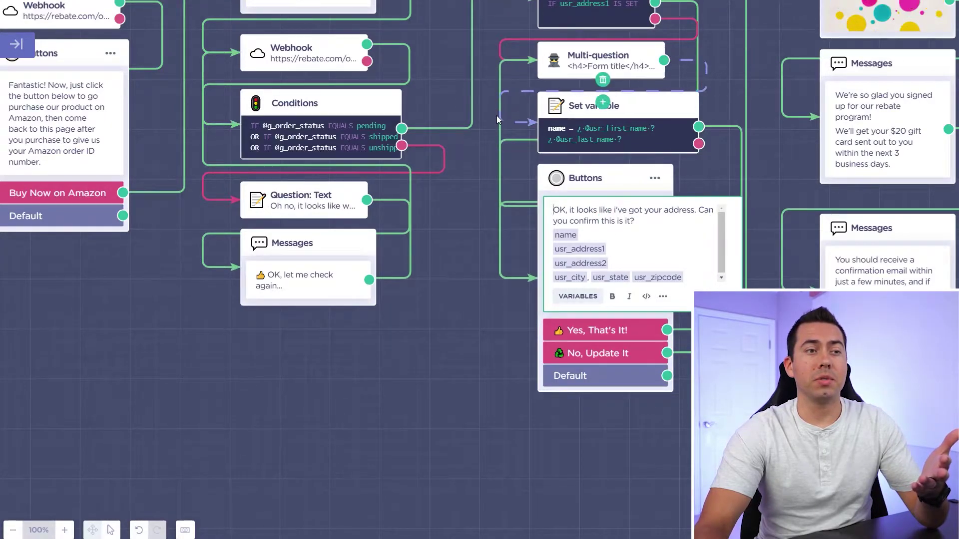
mouse_move(502, 136)
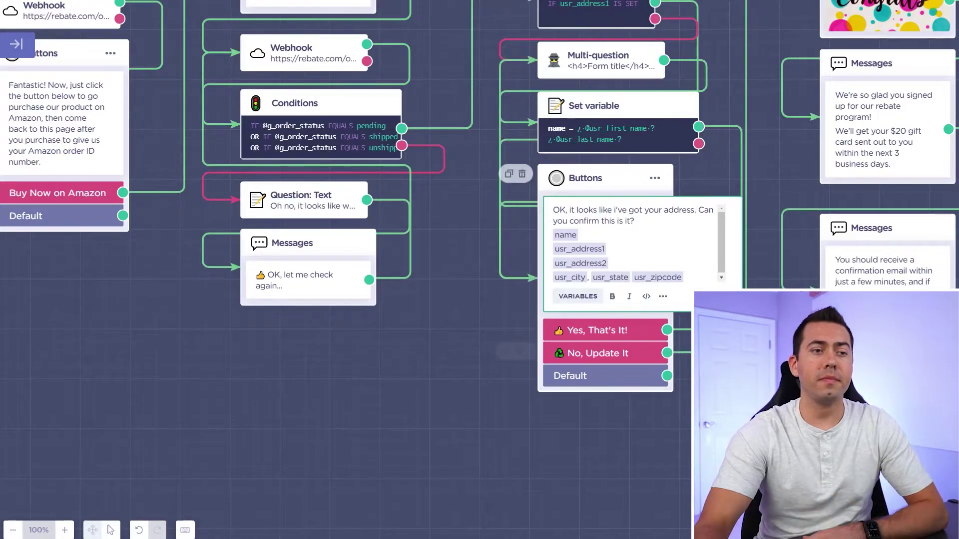
click(503, 326)
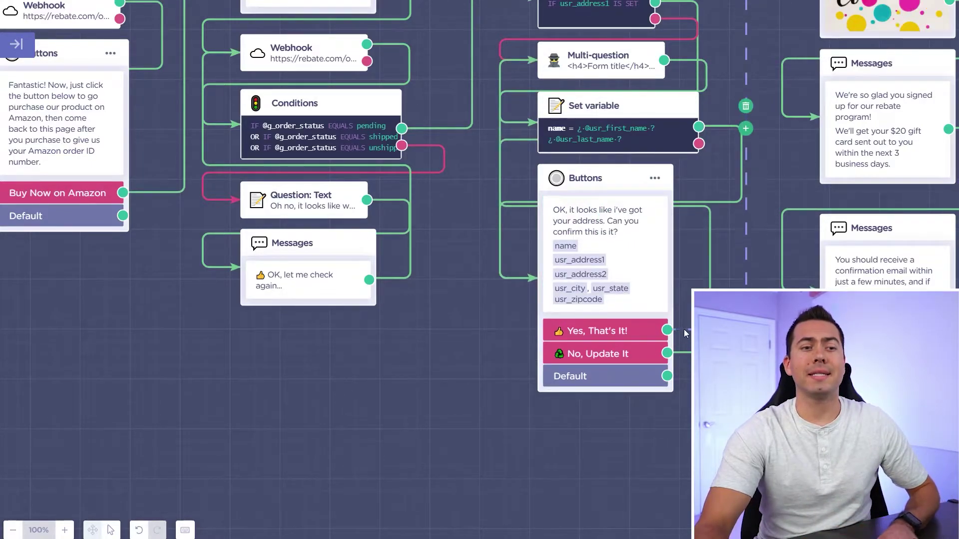
- Open the webhook reached after the address is confirmed and inspect its URL, method and JSON request body
drag(775, 158, 538, 308)
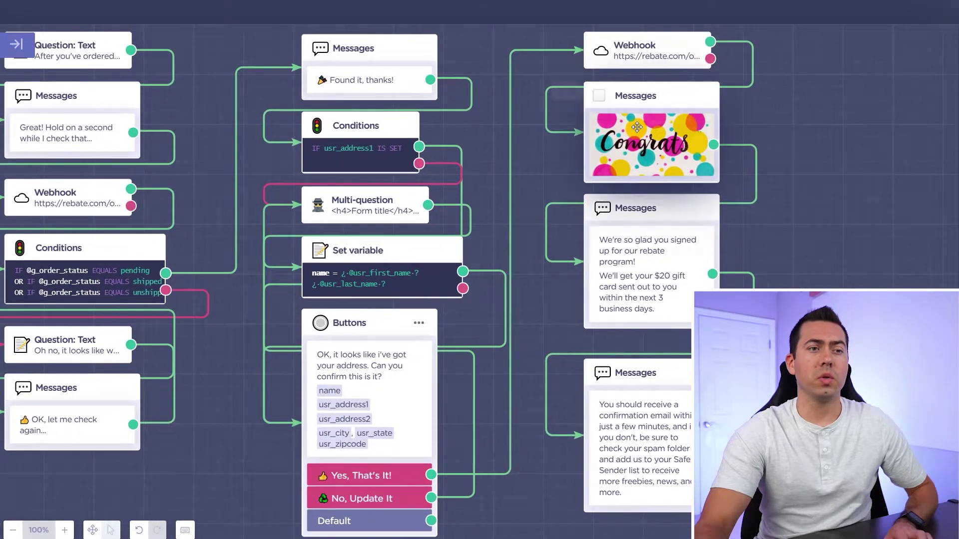
click(659, 60)
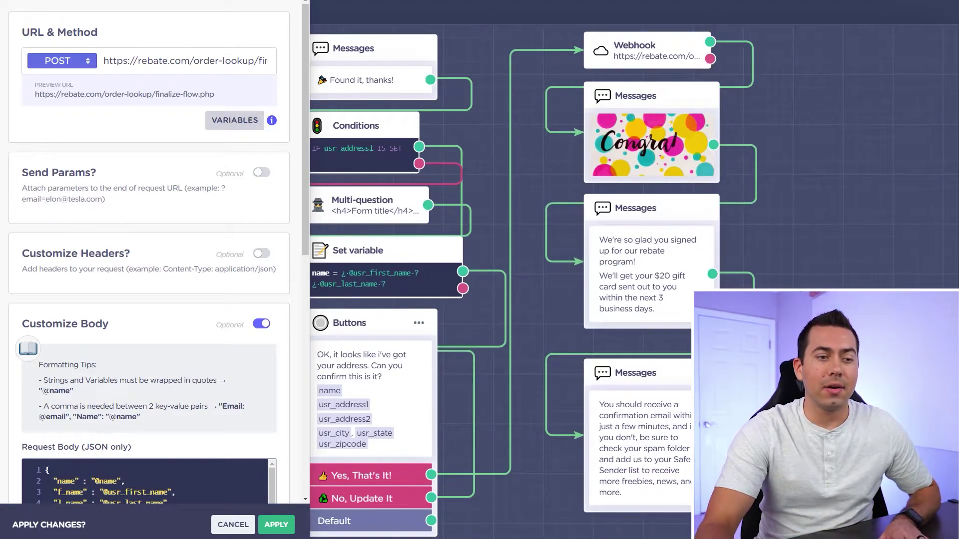
- Read the closing Messages block about the confirmation email, and look back over the order verification and address sections of the flow
scroll(749, 201, down, 5)
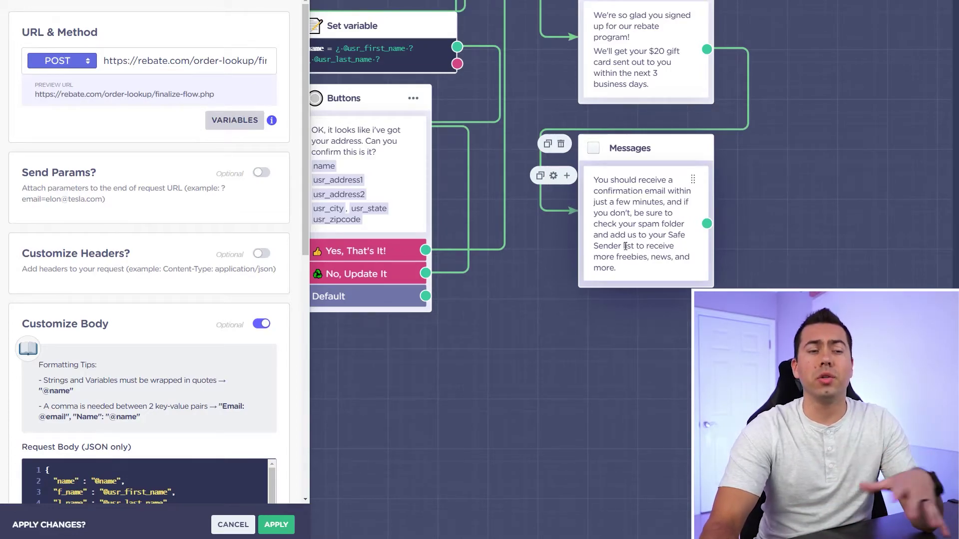
drag(740, 186, 819, 358)
scroll(722, 329, down, 2)
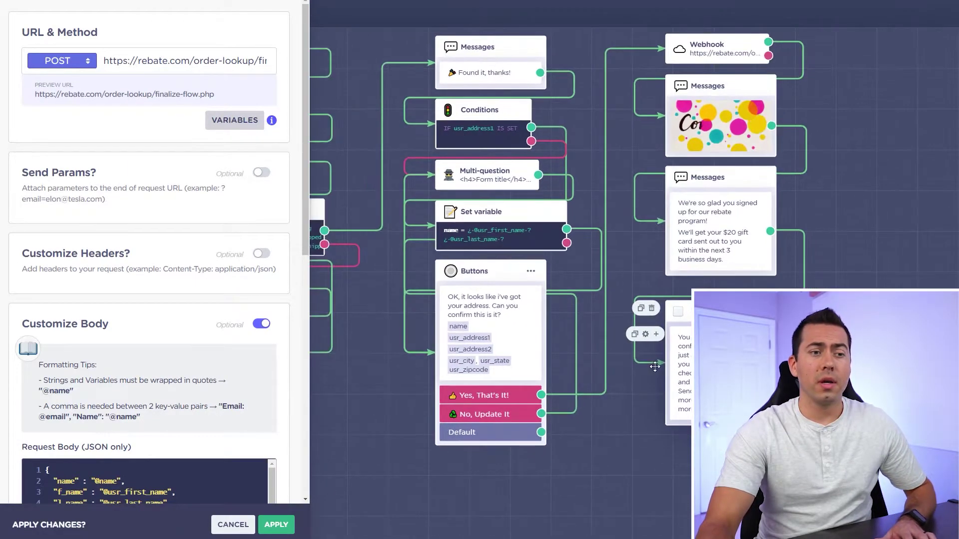
scroll(613, 450, left, 5)
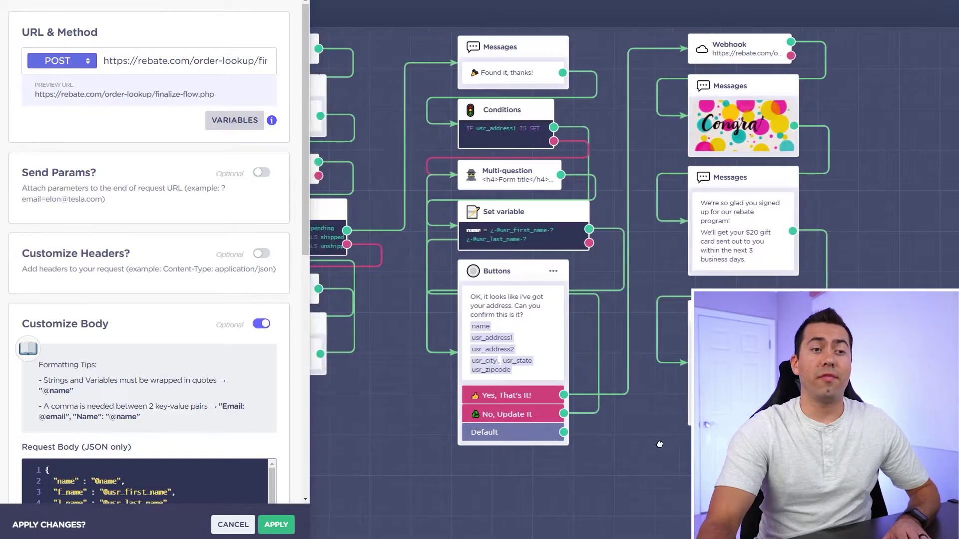
scroll(540, 431, up, 1)
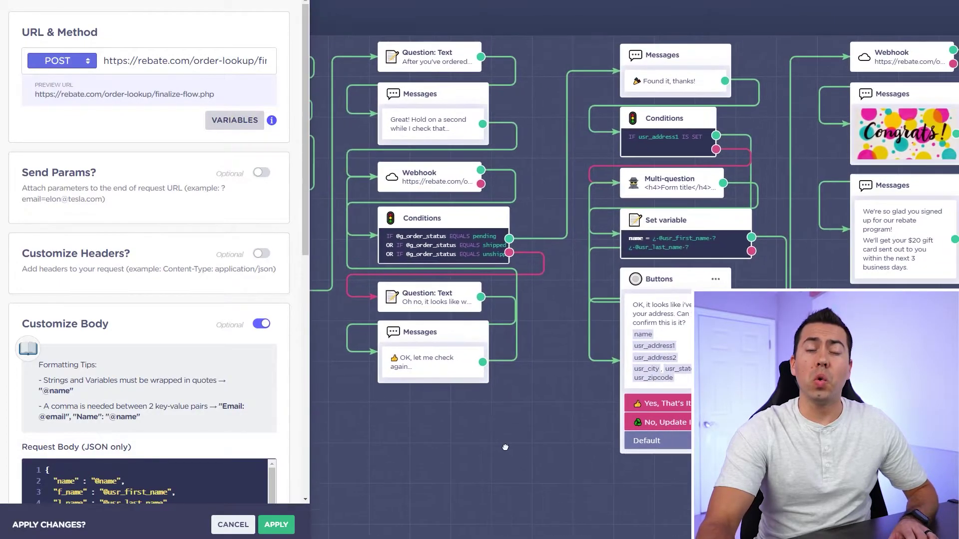